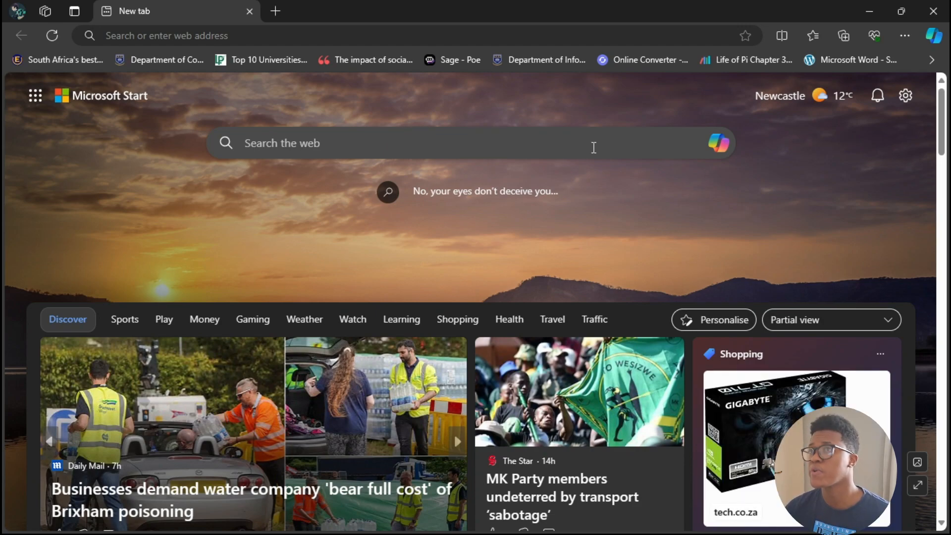
Step: Open business.facebook.com in the browser
left_click(399, 38)
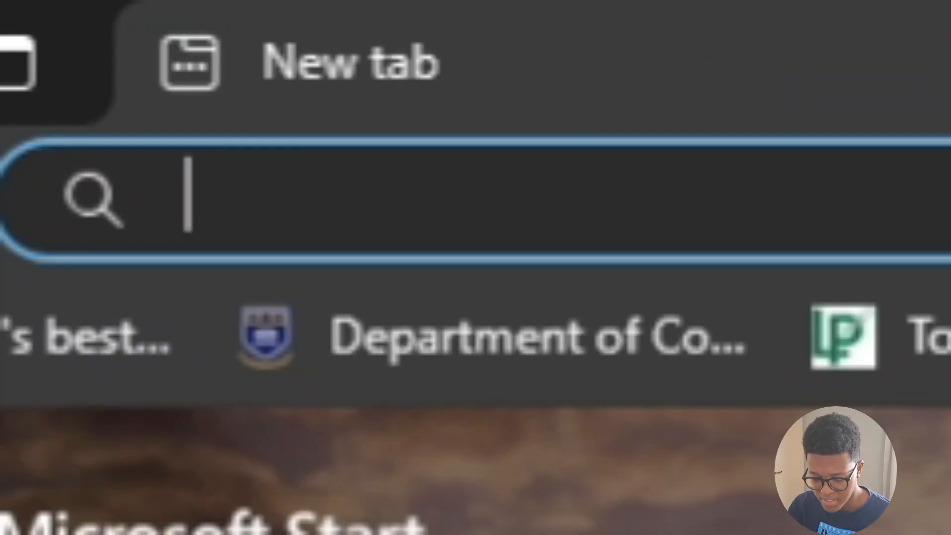
type("business")
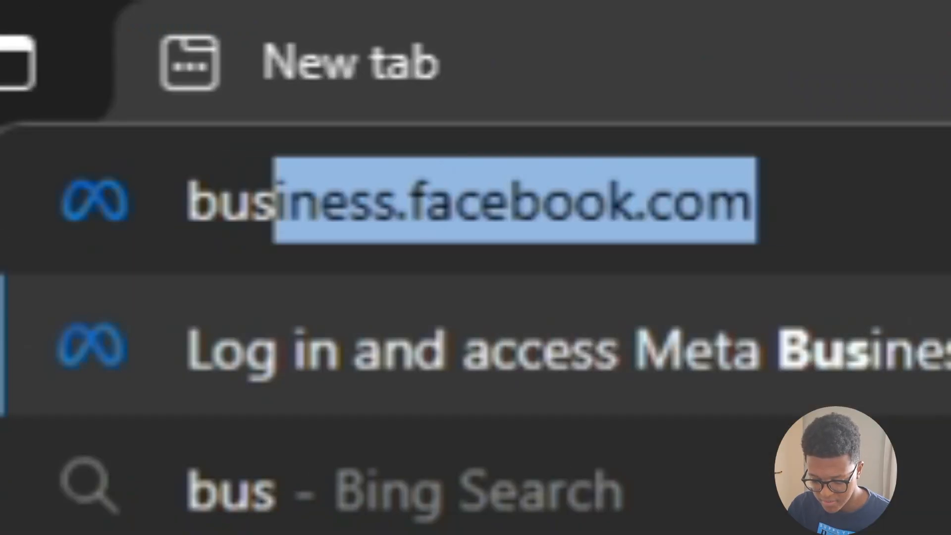
type(".")
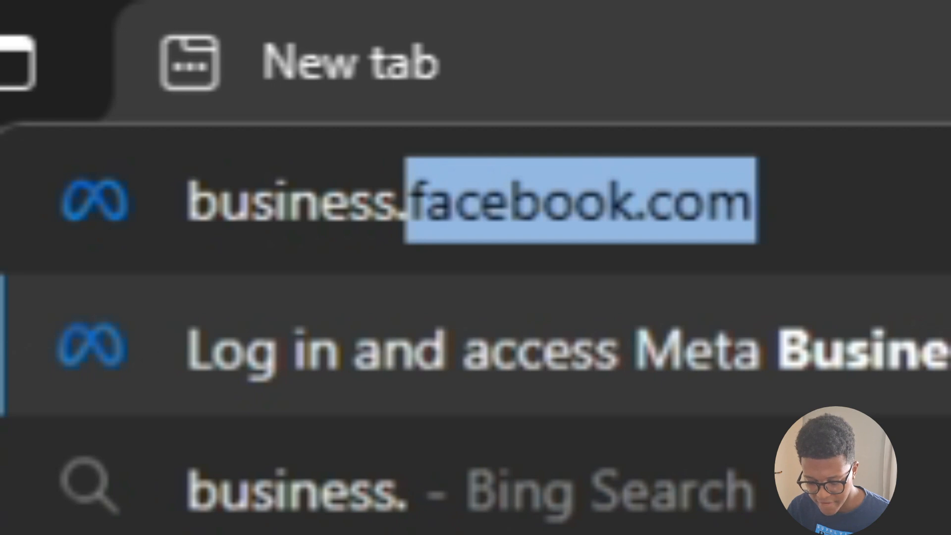
type("facebook.")
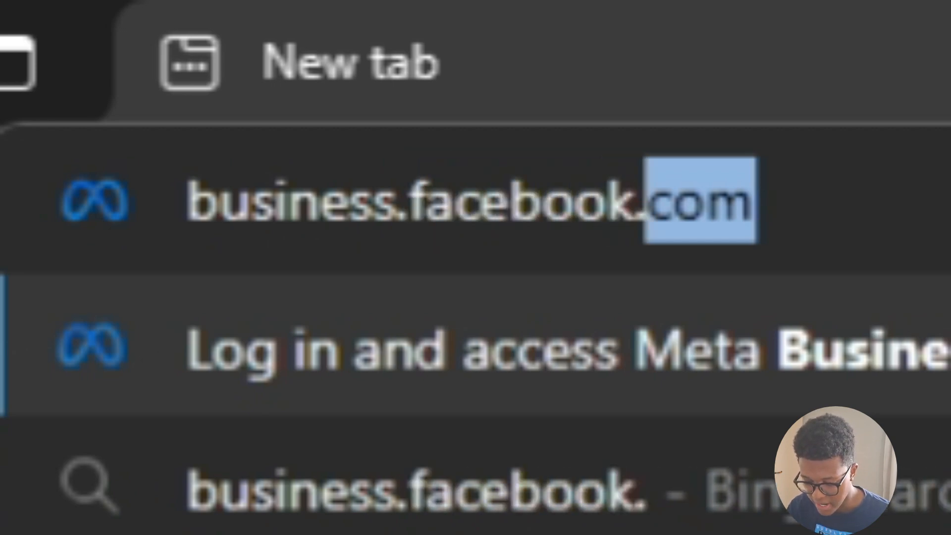
type("com")
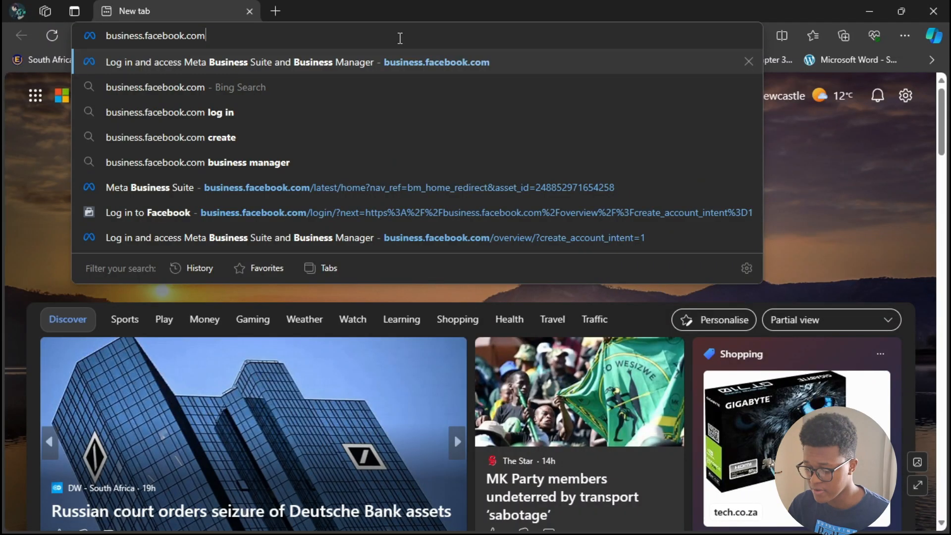
key("Return")
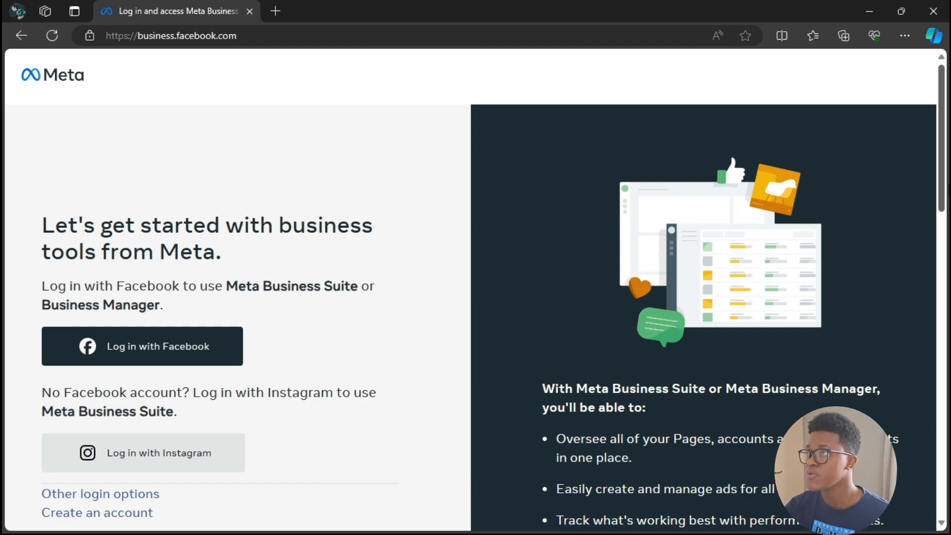
Step: Choose to create a business account, log in to Facebook with the saved credentials, and open the business portfolio creation form
scroll(947, 180, "down", 4)
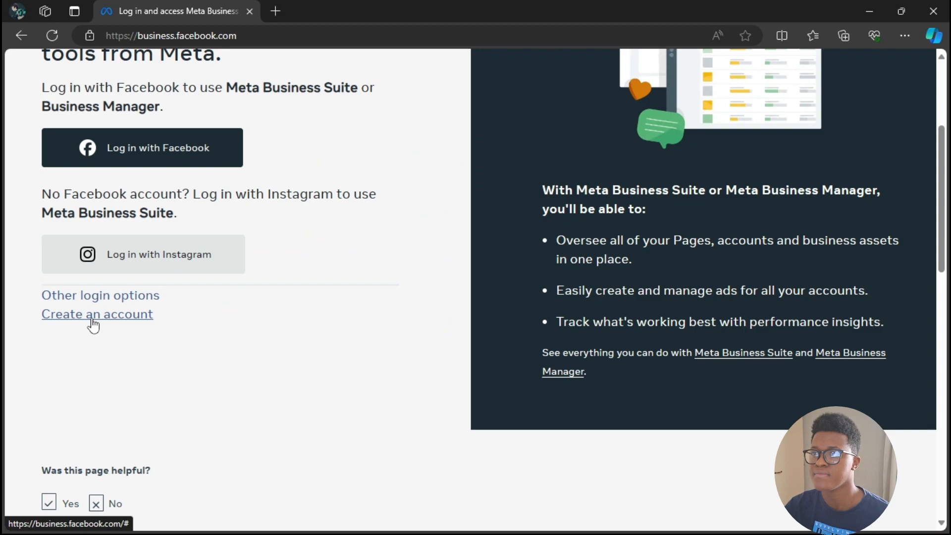
left_click(407, 293)
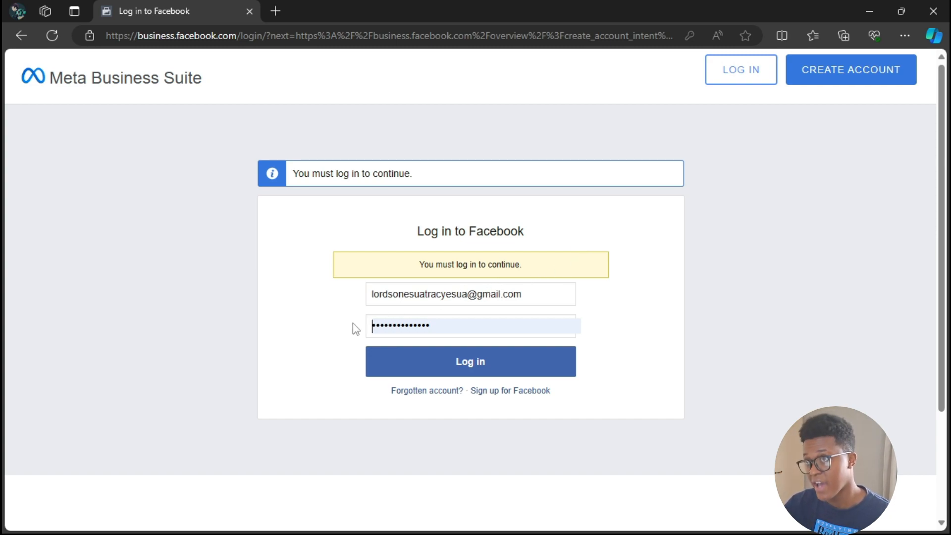
left_click(453, 363)
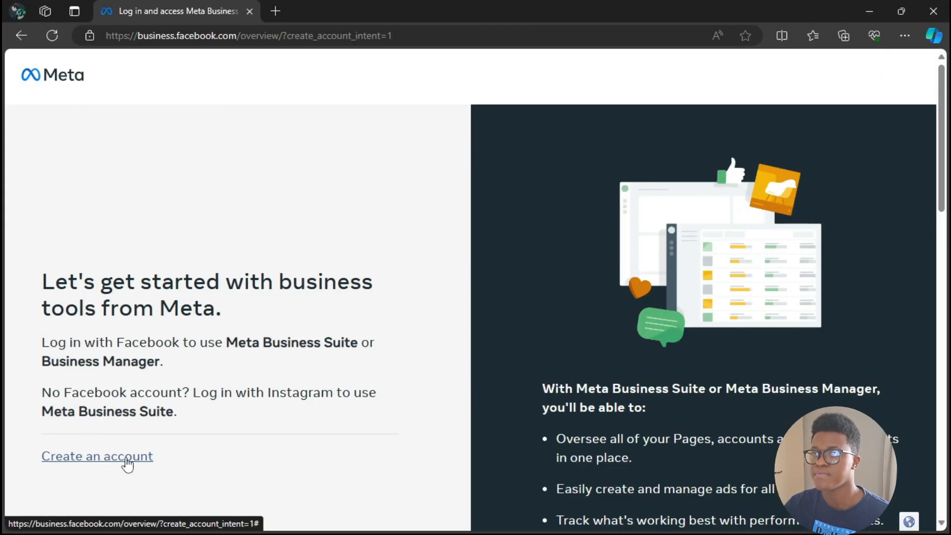
left_click(544, 286)
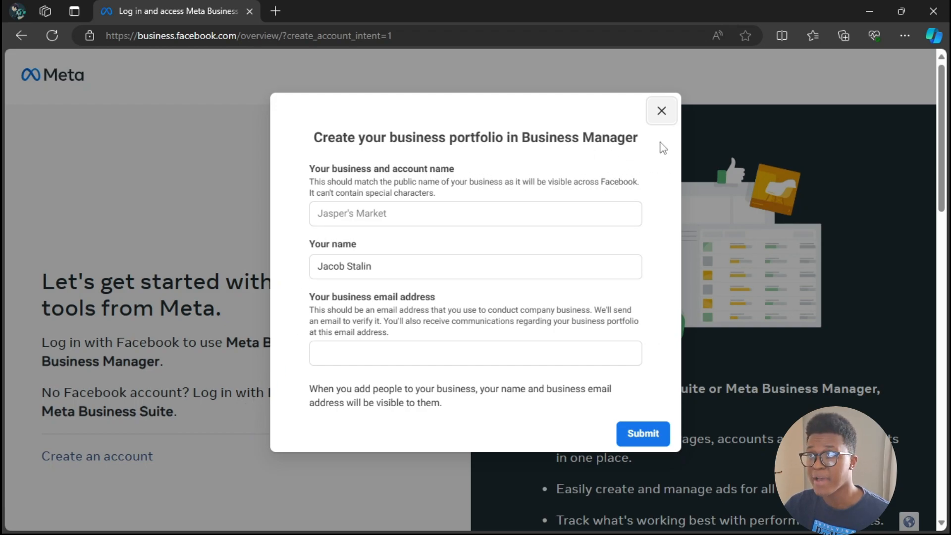
Step: Enter Tispringafternoon as the business and account name for the new portfolio
left_click(383, 213)
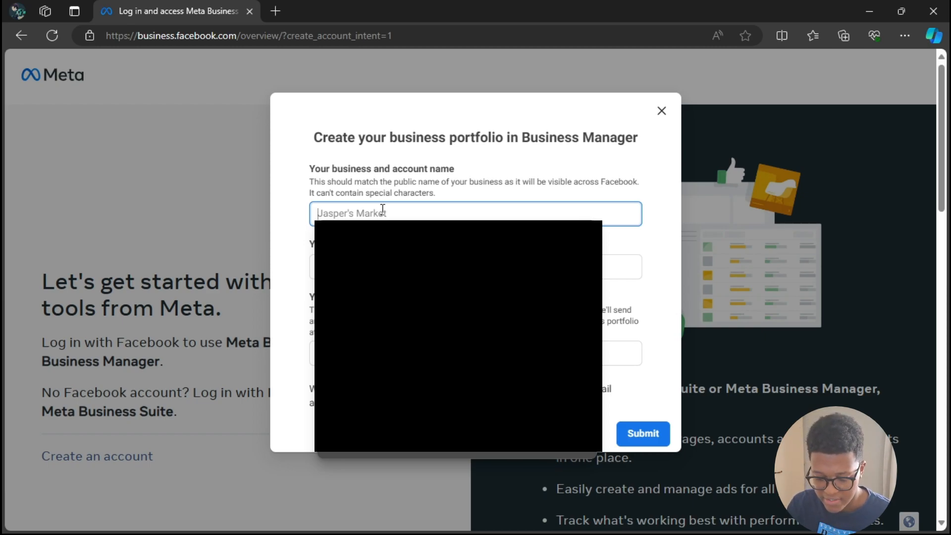
type("Tis")
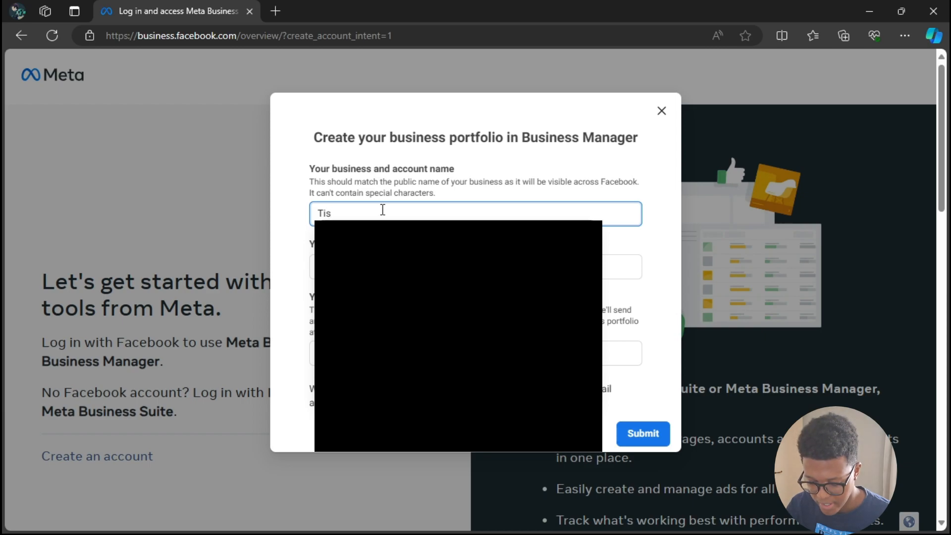
type("pringafterneo")
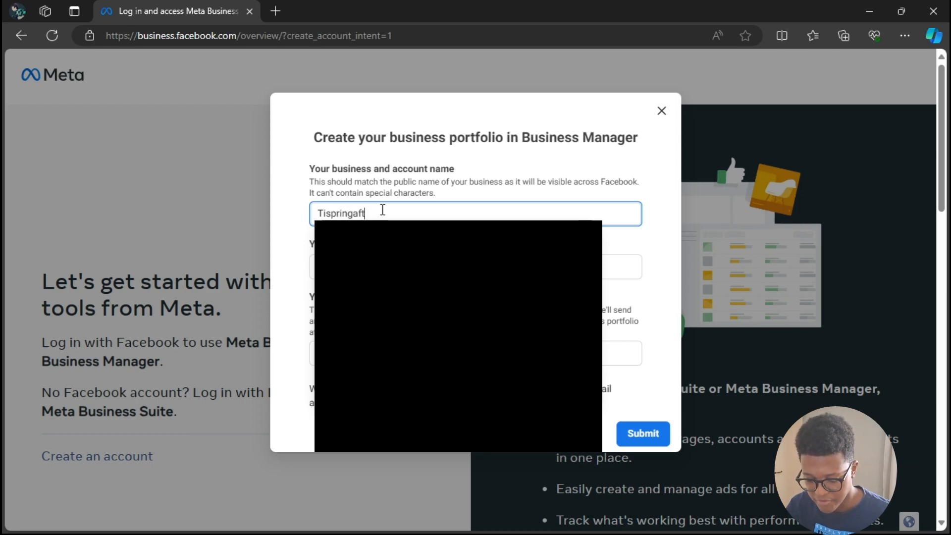
key("BackSpace")
key("BackSpace")
type("oon21")
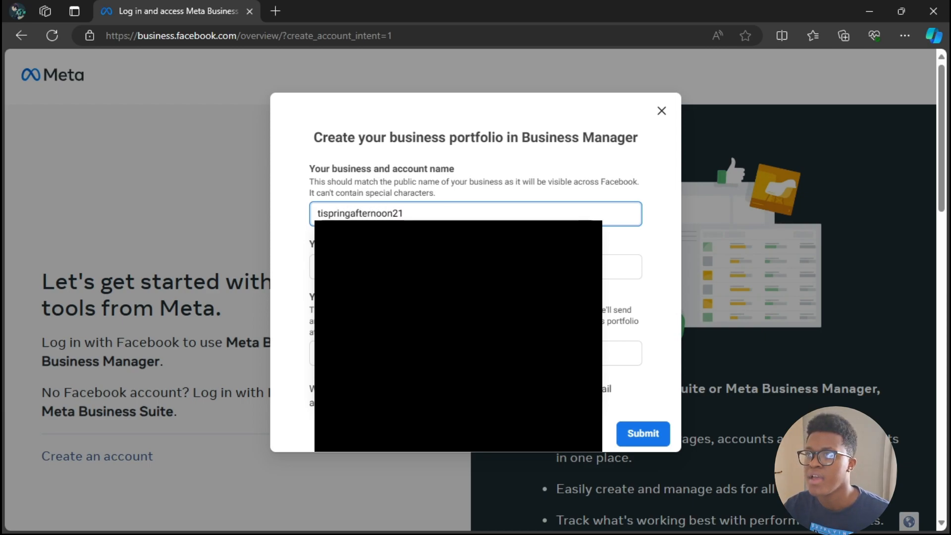
left_click(628, 245)
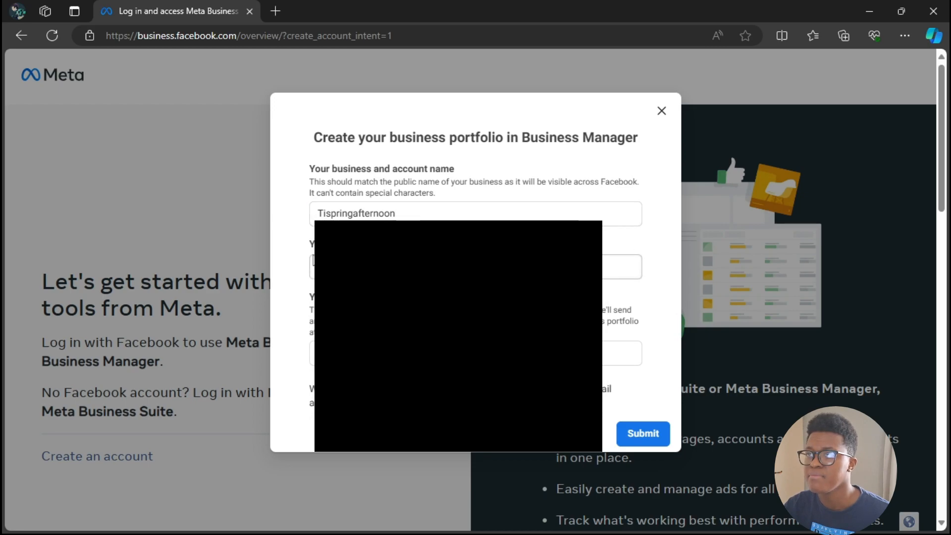
Step: Fill in the business email address from the saved suggestions, submit the portfolio form, and finish the creation dialog
left_click(342, 353)
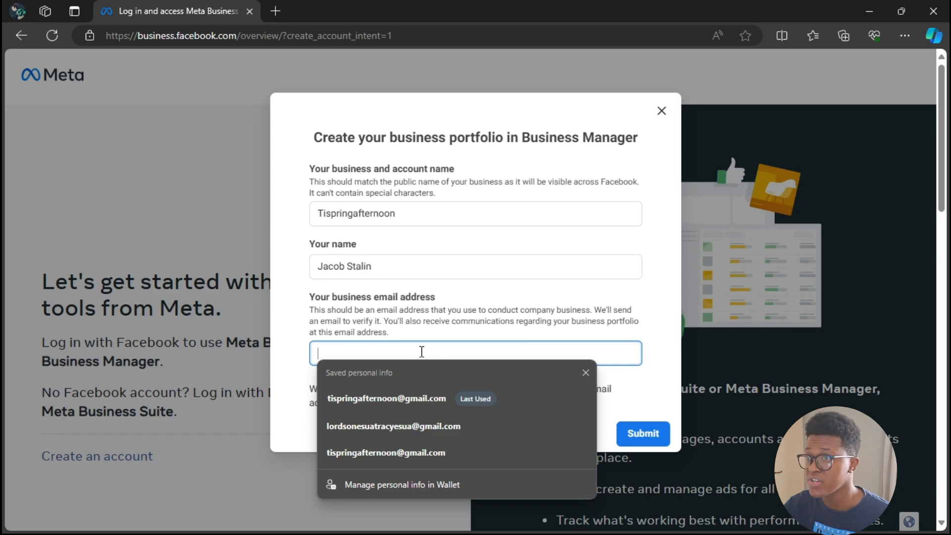
left_click(409, 398)
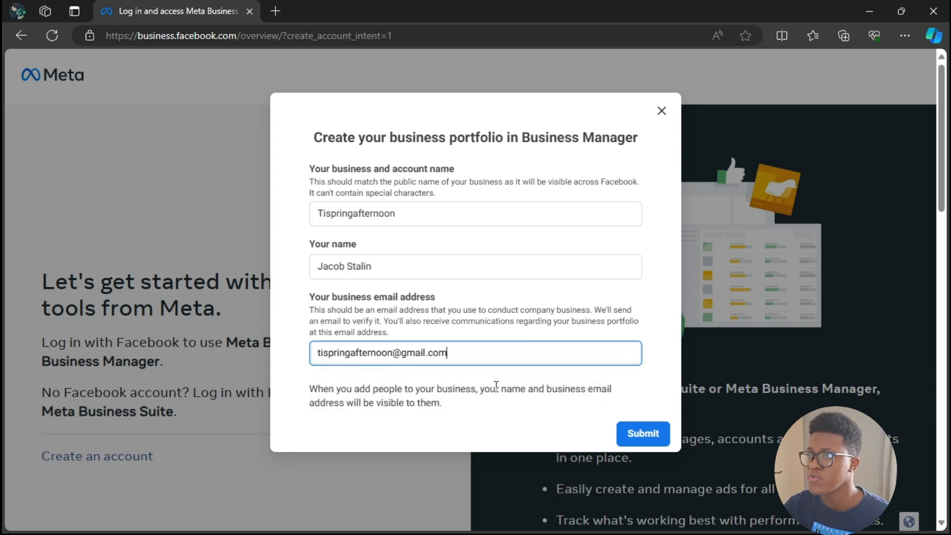
left_click(628, 435)
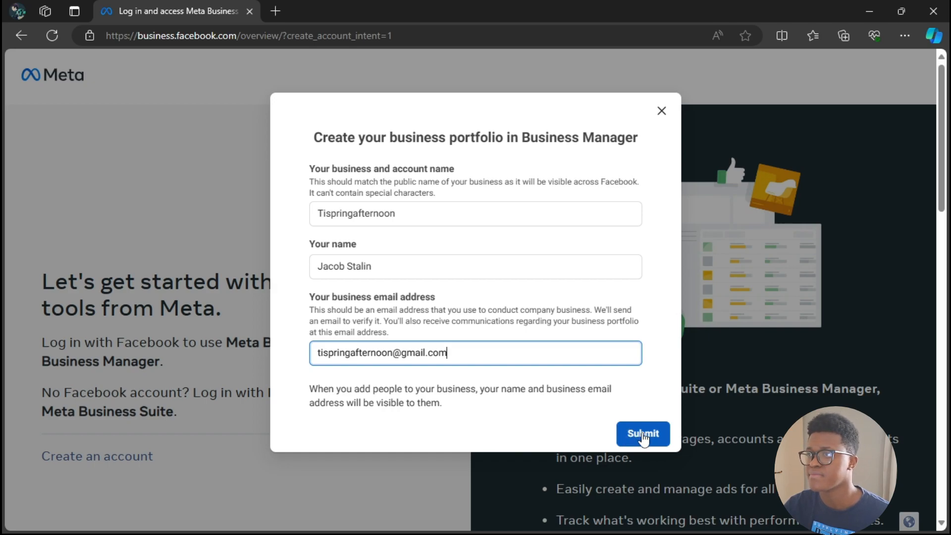
left_click(644, 435)
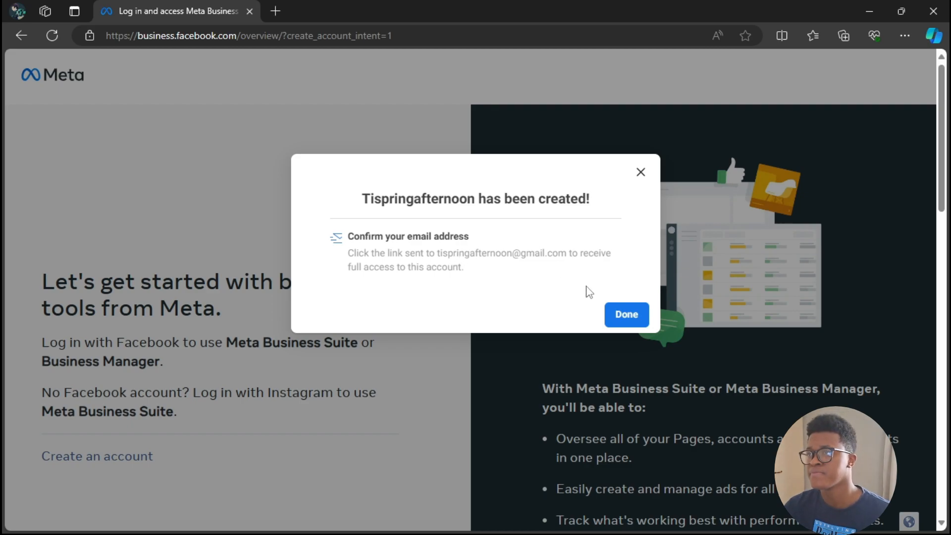
left_click(622, 311)
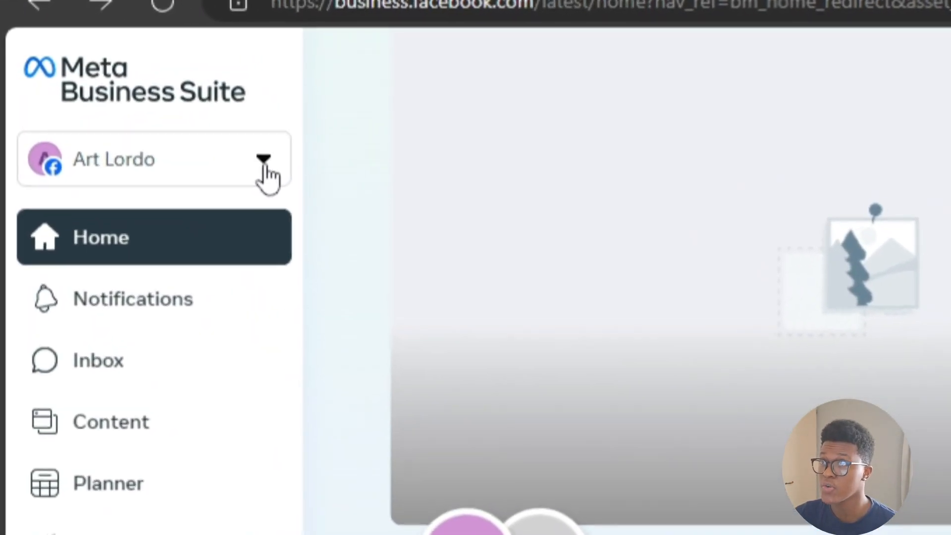
Step: Switch from the Facebook Page to the Tispringafternoon business portfolio and open the People section of its settings
left_click(264, 168)
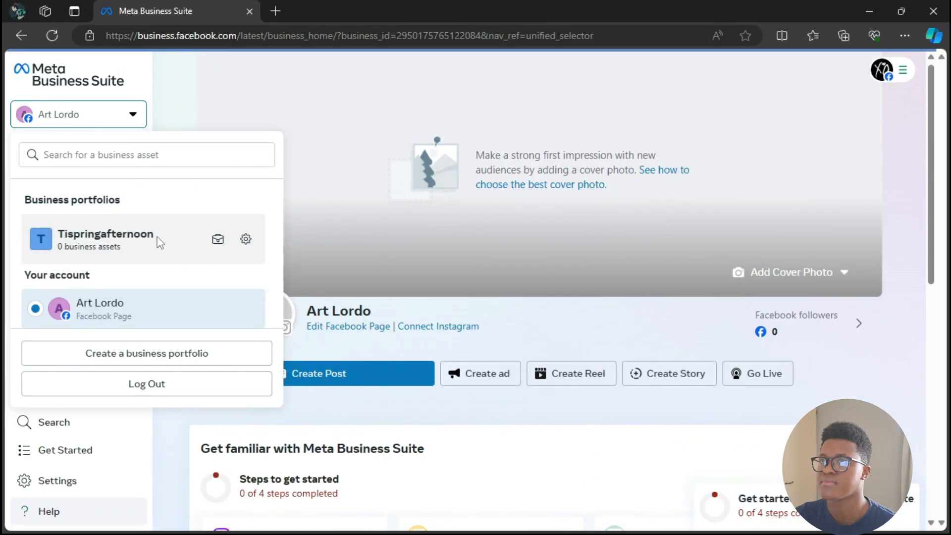
left_click(345, 290)
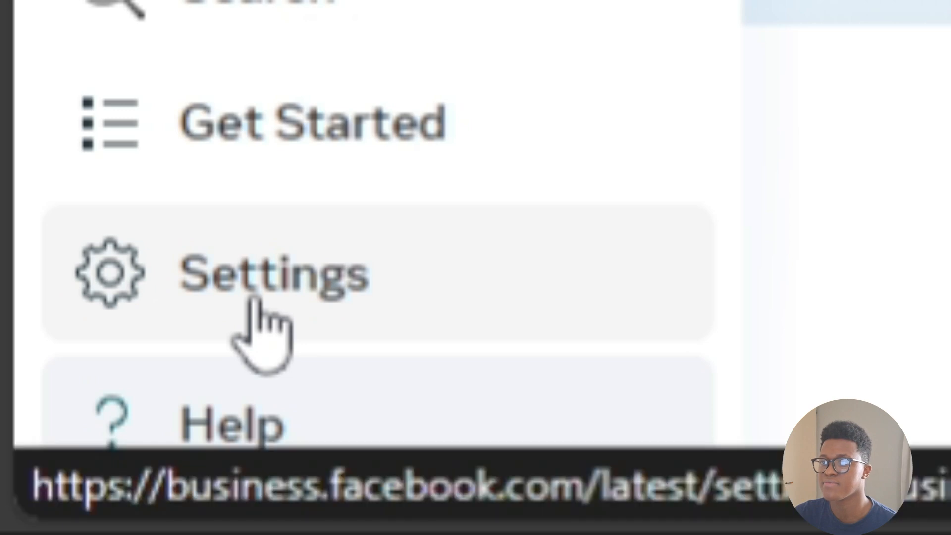
left_click(253, 298)
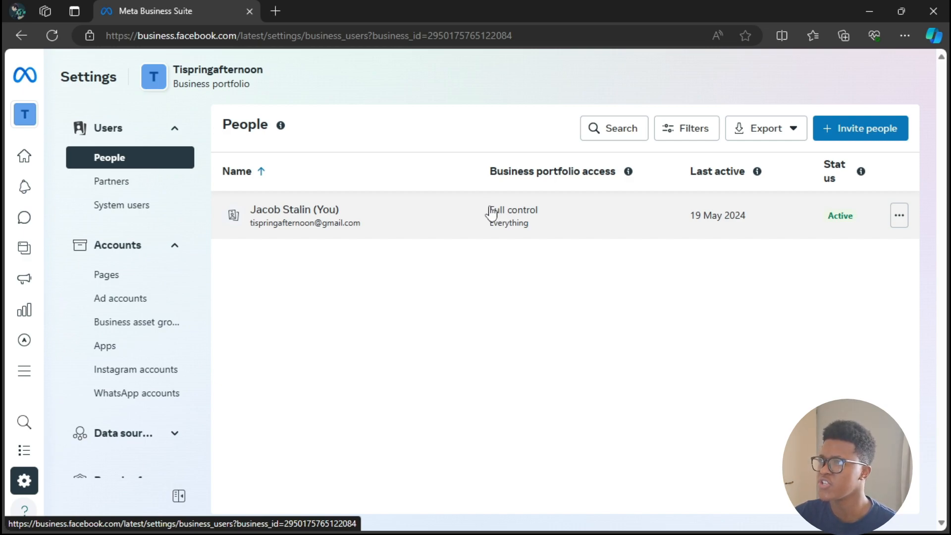
Step: Start inviting a person to the Tispringafternoon portfolio, enter the invitee's email address, and continue to access assignment
left_click(868, 135)
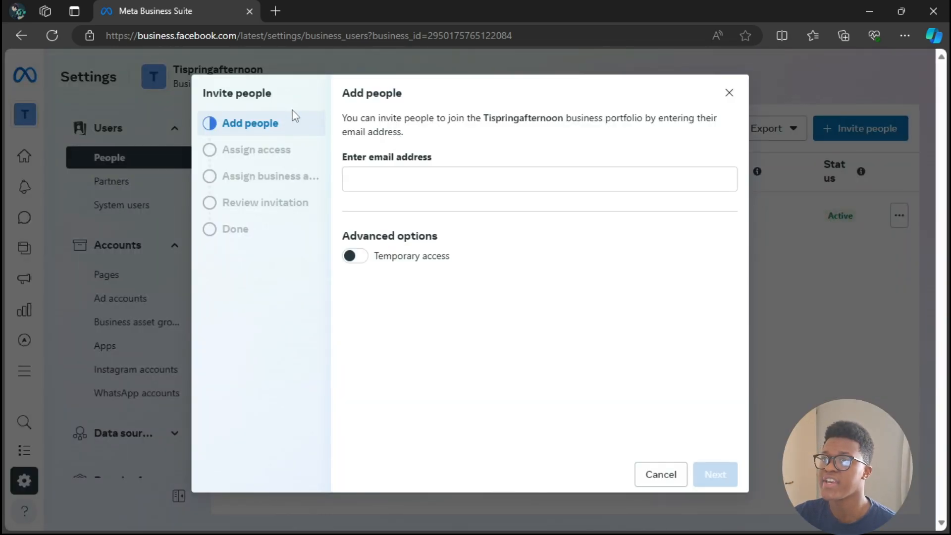
left_click(418, 184)
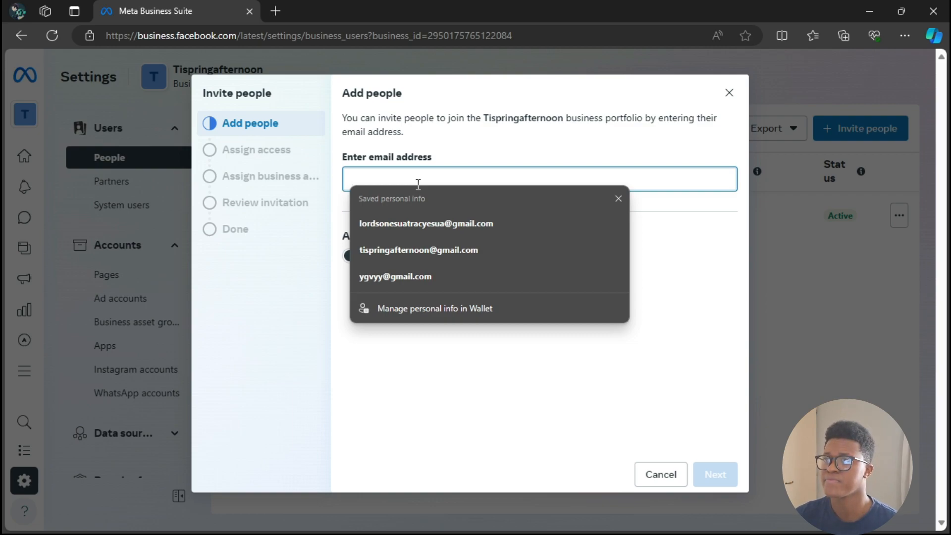
key("ctrl+v")
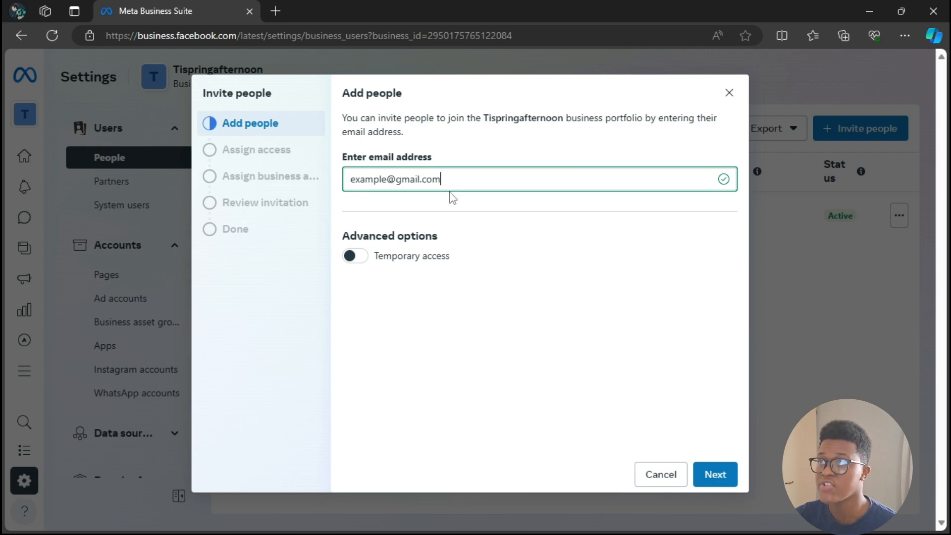
left_click(715, 476)
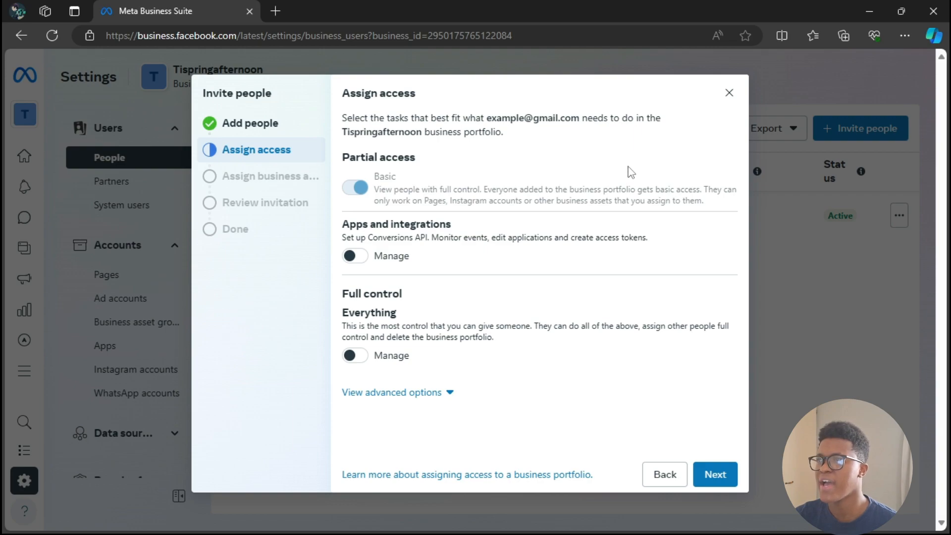
Step: Grant the invitee full control to manage everything, continue to business asset assignment, and close the invitation without sending it
left_click(362, 359)
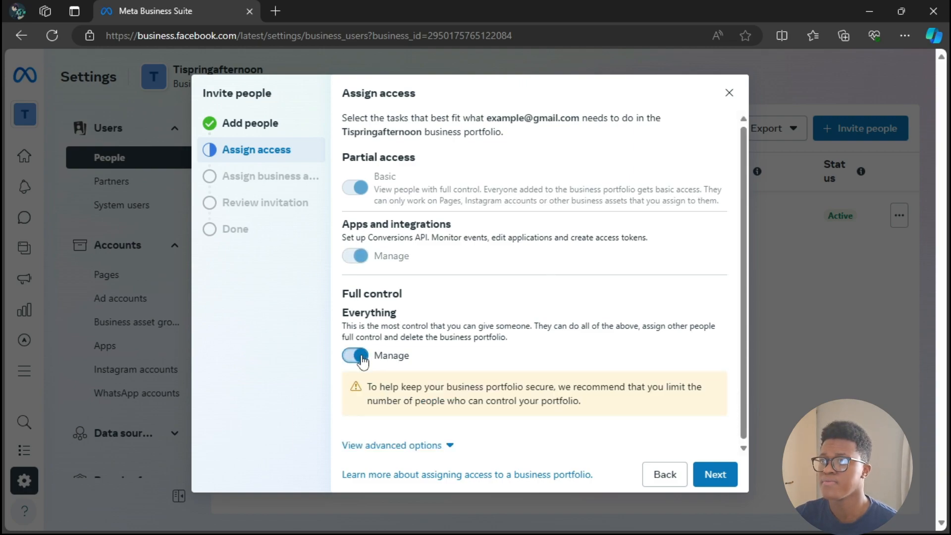
left_click(716, 475)
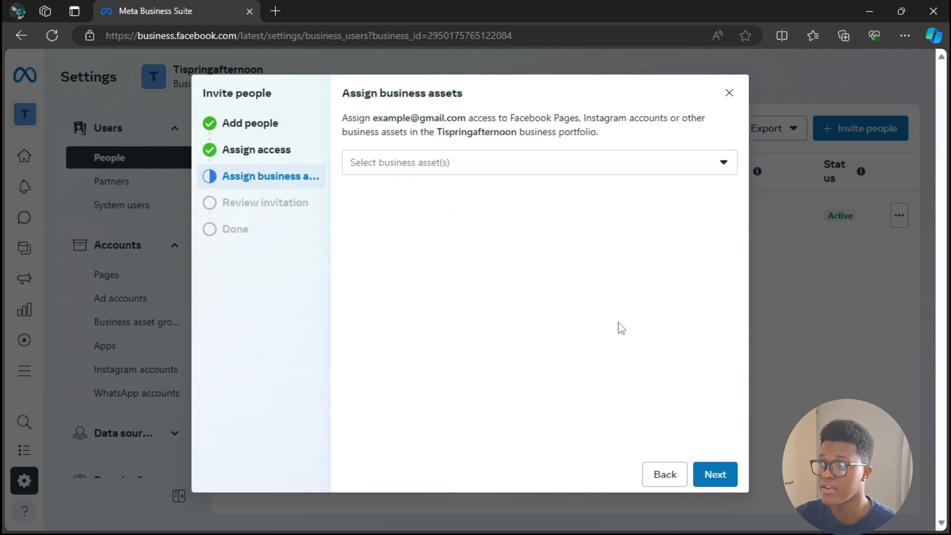
left_click(730, 93)
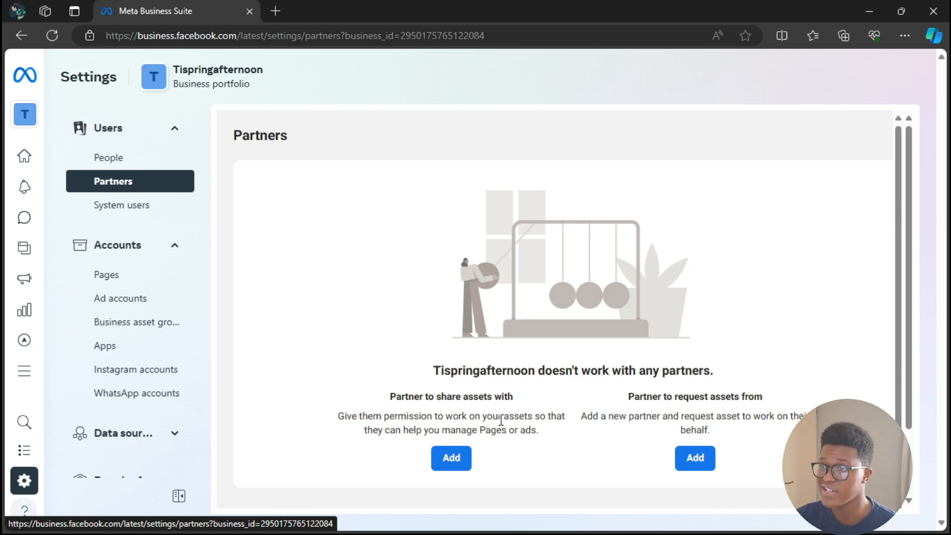
Step: View the setup form for adding a partner to share assets with, and cancel it
left_click(459, 455)
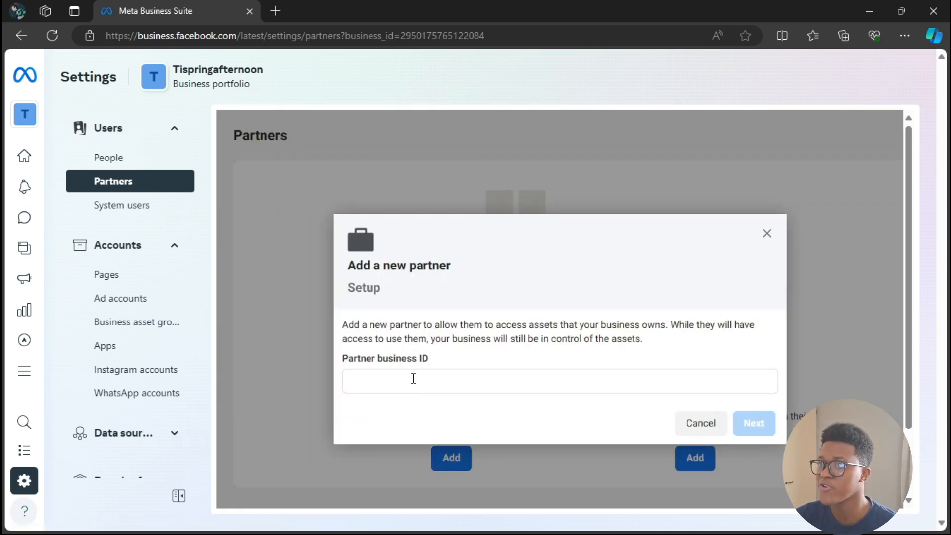
left_click(697, 426)
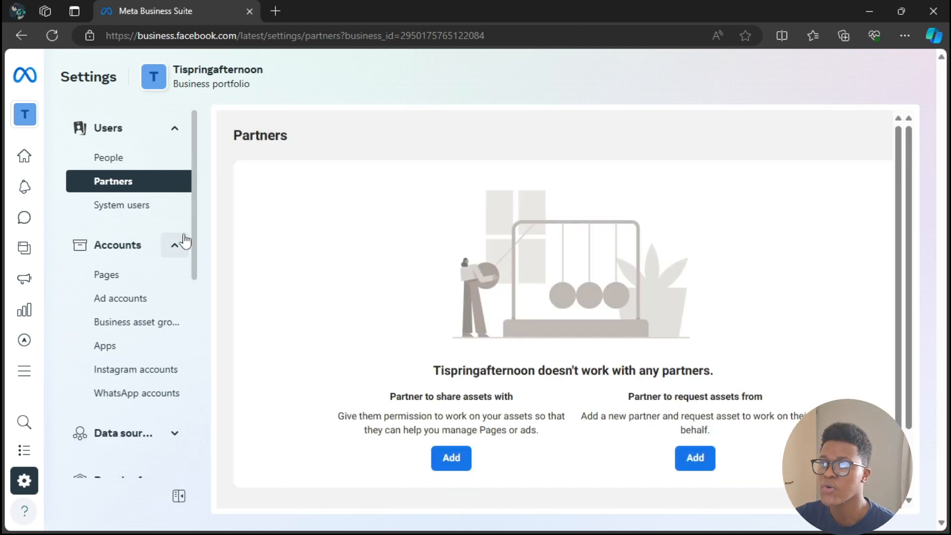
Step: Open the business portfolio information in the settings and highlight the Business Manager ID
left_click_drag(198, 222, 209, 405)
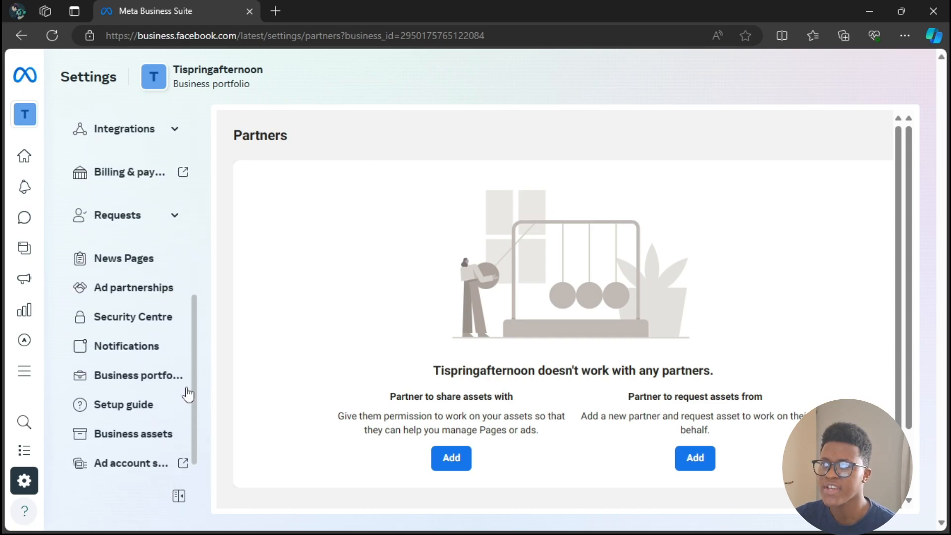
left_click(151, 380)
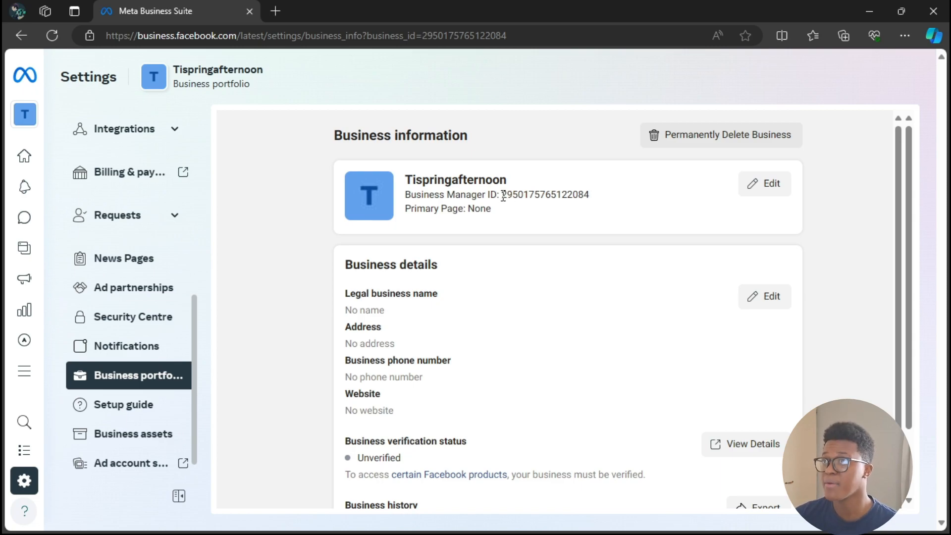
left_click_drag(503, 195, 605, 206)
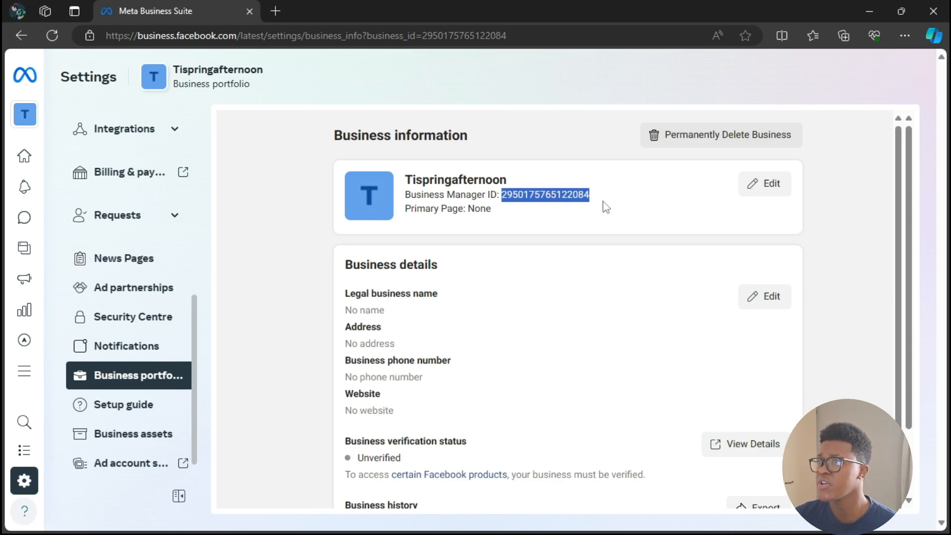
Step: Copy the highlighted Business Manager ID and open the Partners settings of the portfolio
right_click(579, 197)
left_click(612, 213)
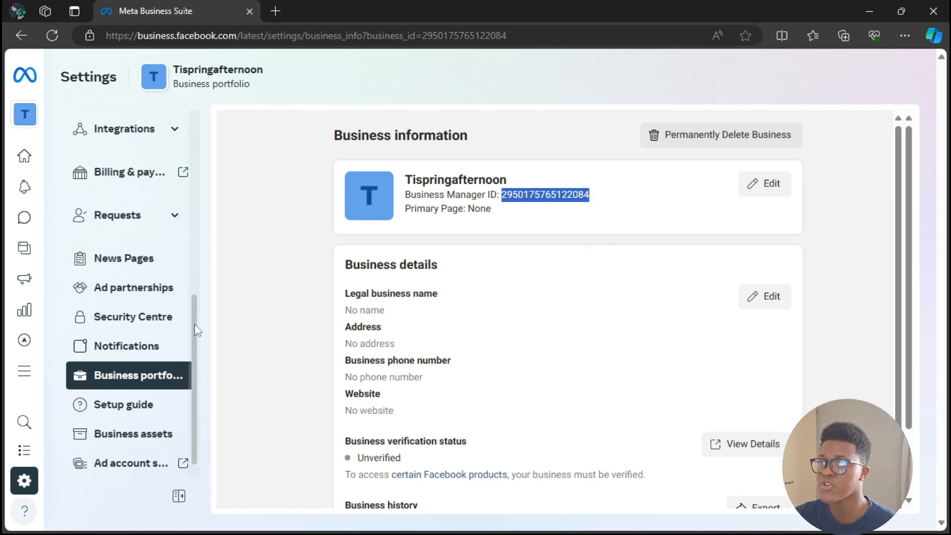
scroll(198, 294, "up", 2)
left_click_drag(197, 294, 206, 142)
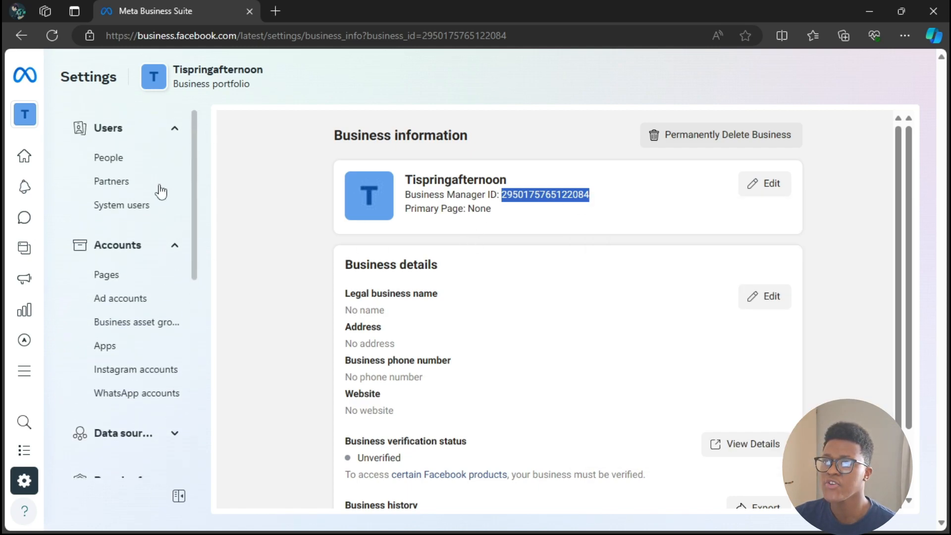
left_click(121, 190)
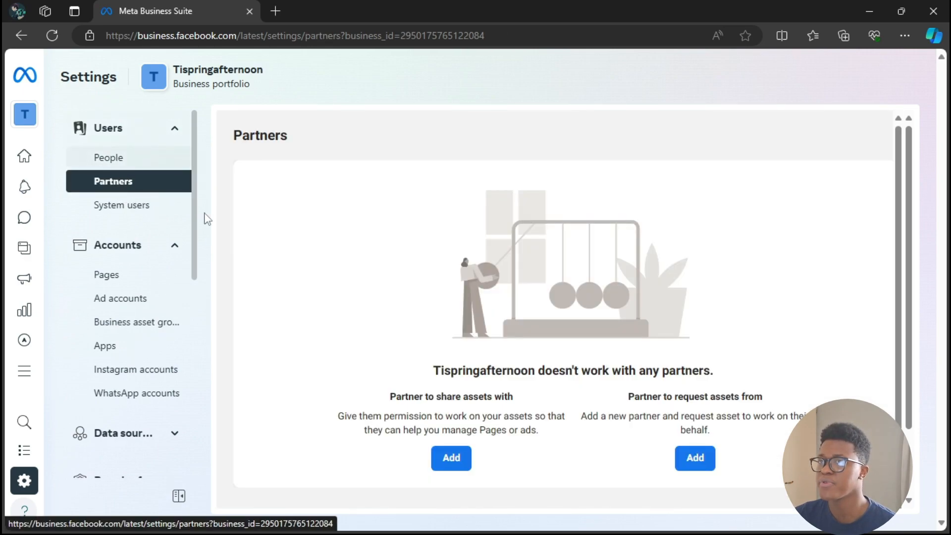
Step: Try adding a partner to share assets with using the copied ID as the partner business ID, and cancel the setup
left_click(449, 460)
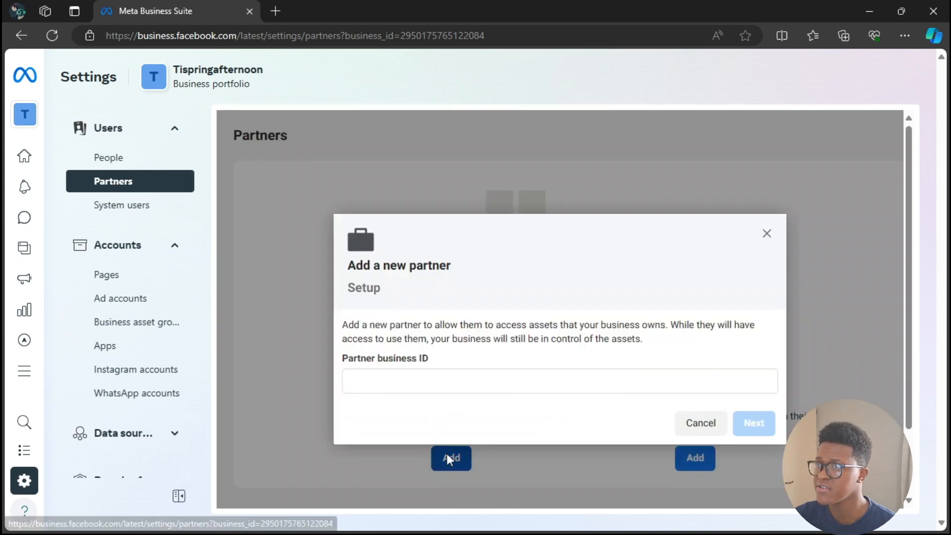
left_click(421, 382)
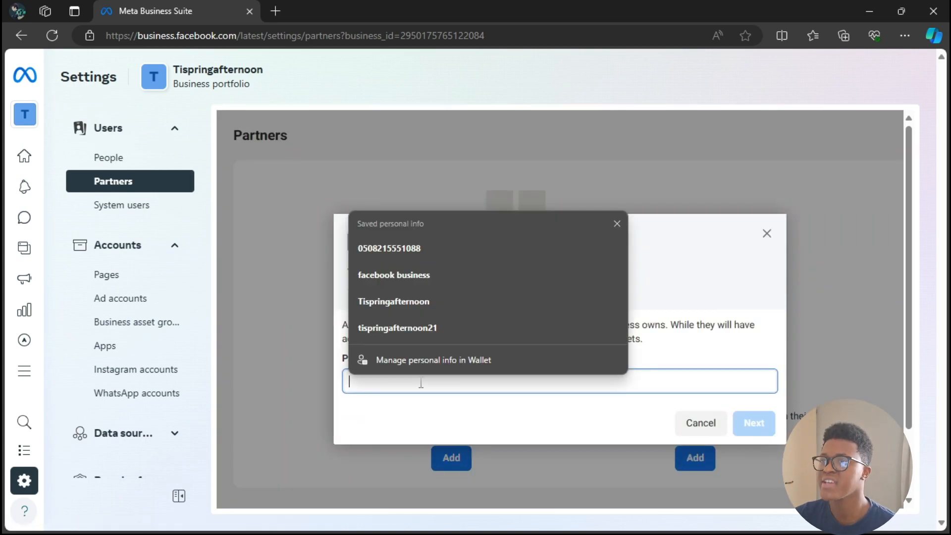
right_click(420, 382)
left_click(471, 247)
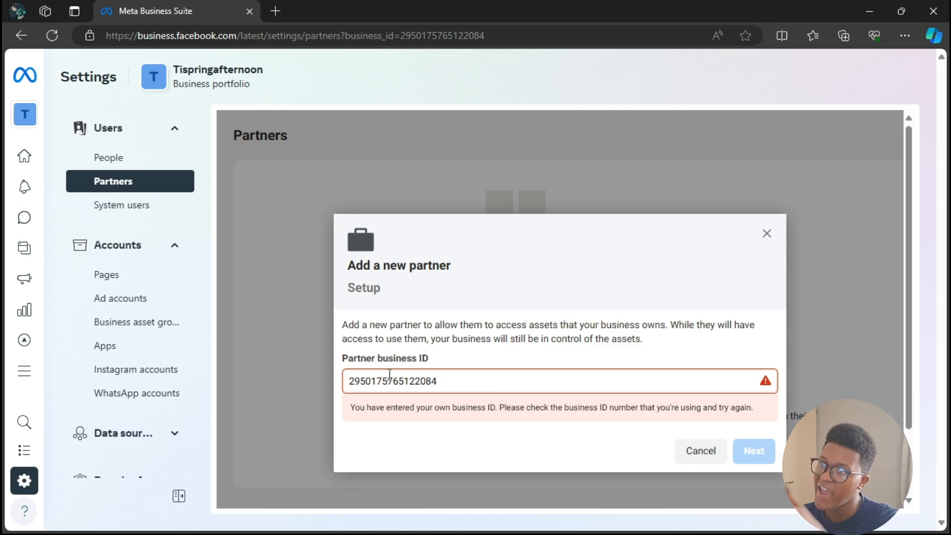
left_click(688, 449)
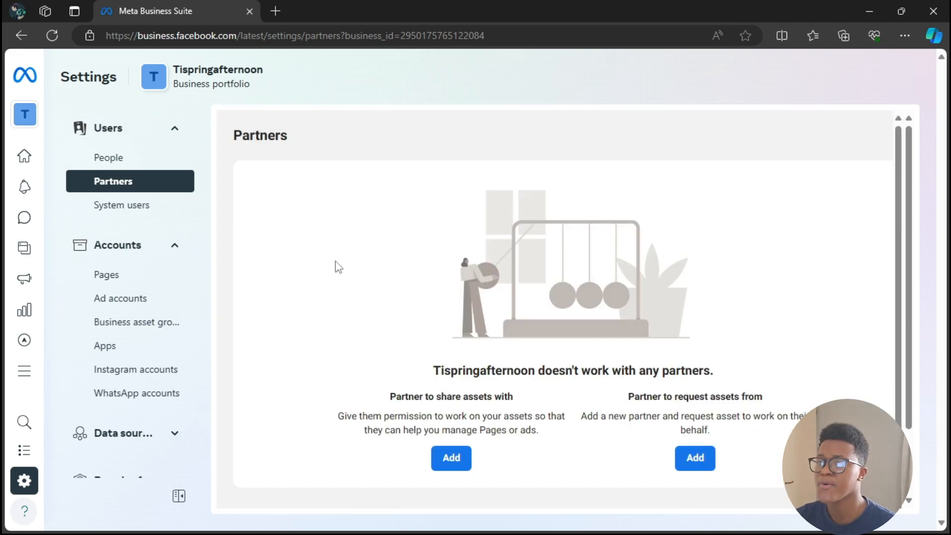
Step: Start creating a new ad account in the portfolio and name it "example"
left_click(127, 304)
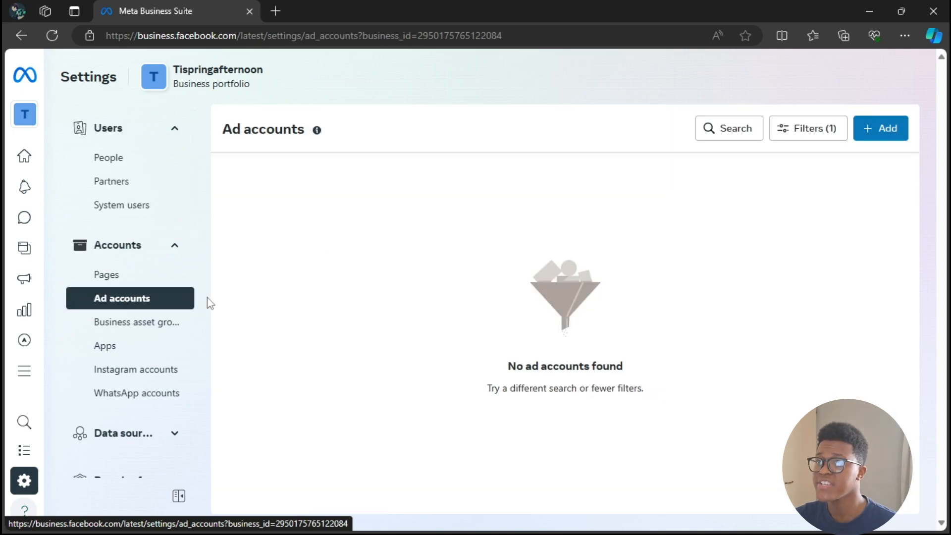
left_click(888, 136)
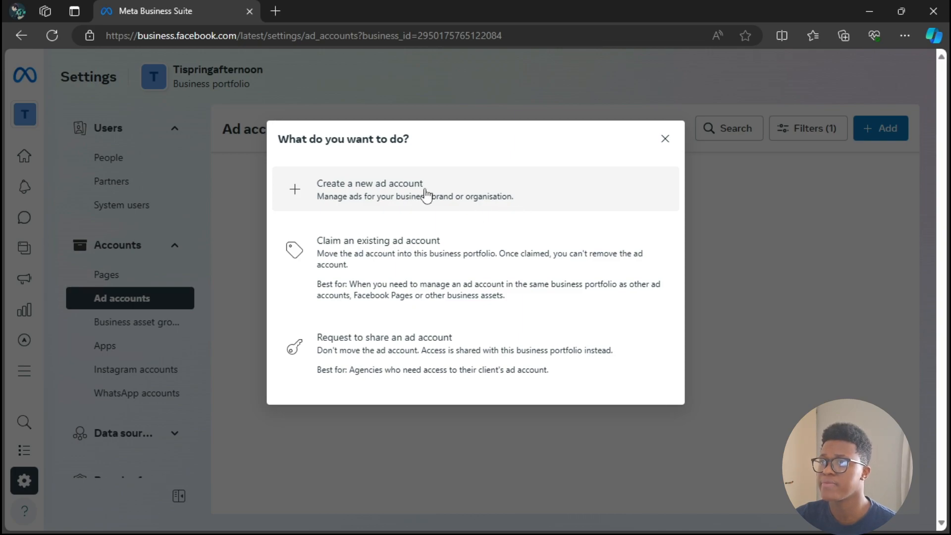
left_click(426, 194)
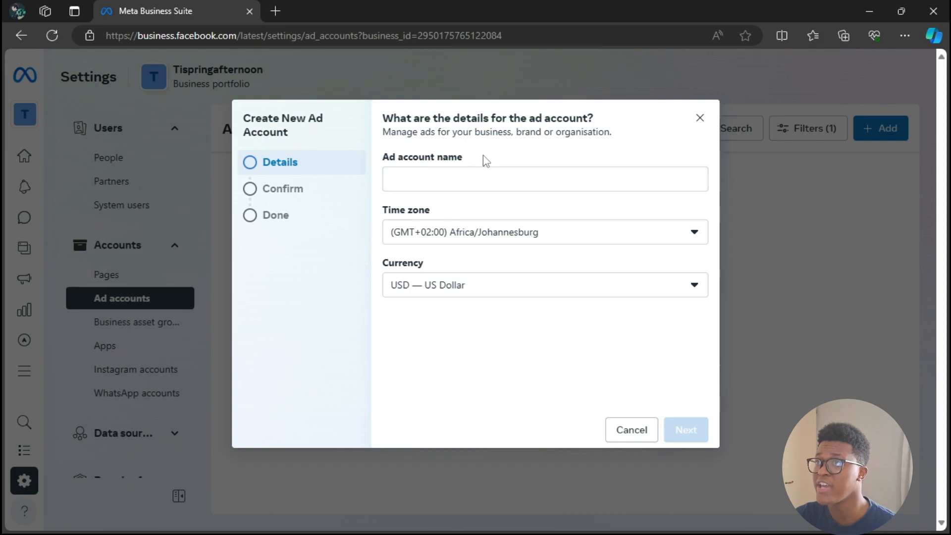
left_click(460, 184)
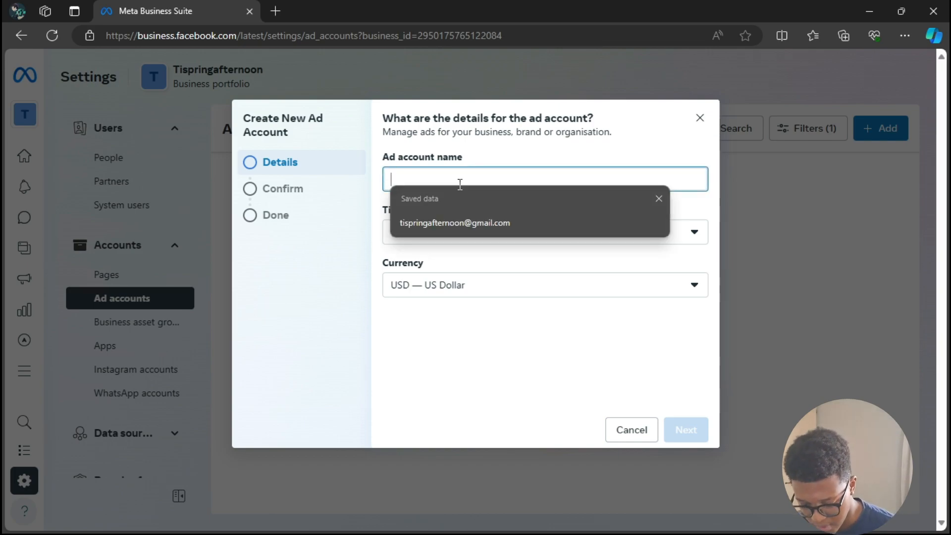
type("example")
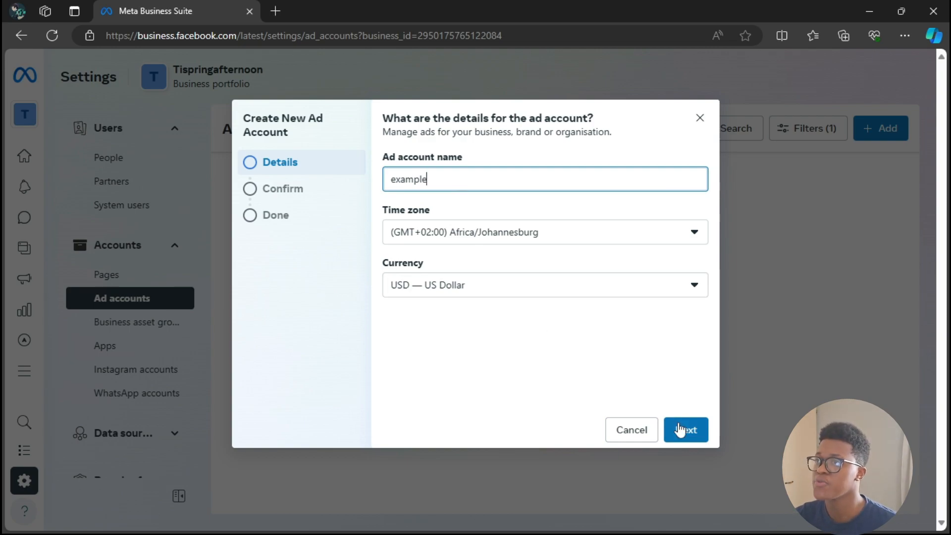
Step: Continue to the ad account confirmation, agree to the terms and advertising policies, and close the setup without creating the account
left_click(680, 428)
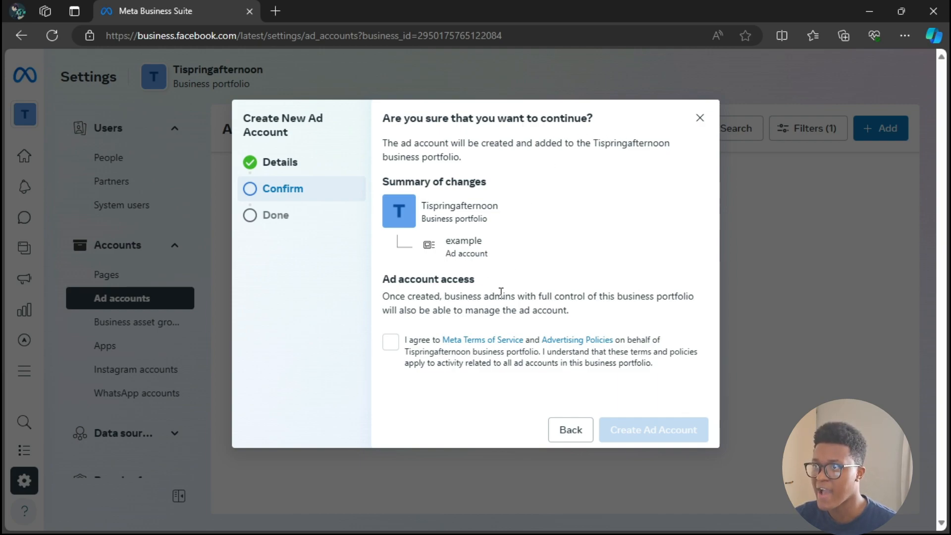
left_click(391, 343)
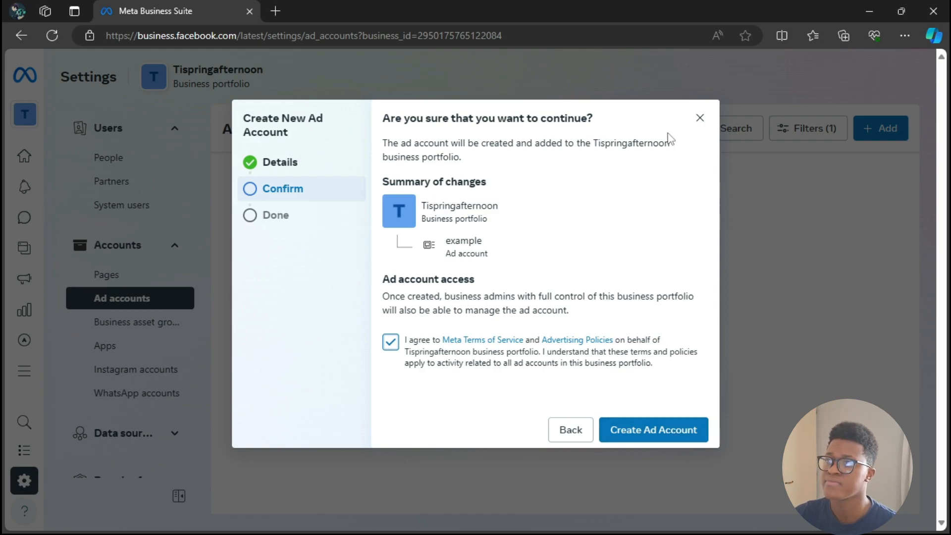
left_click(700, 118)
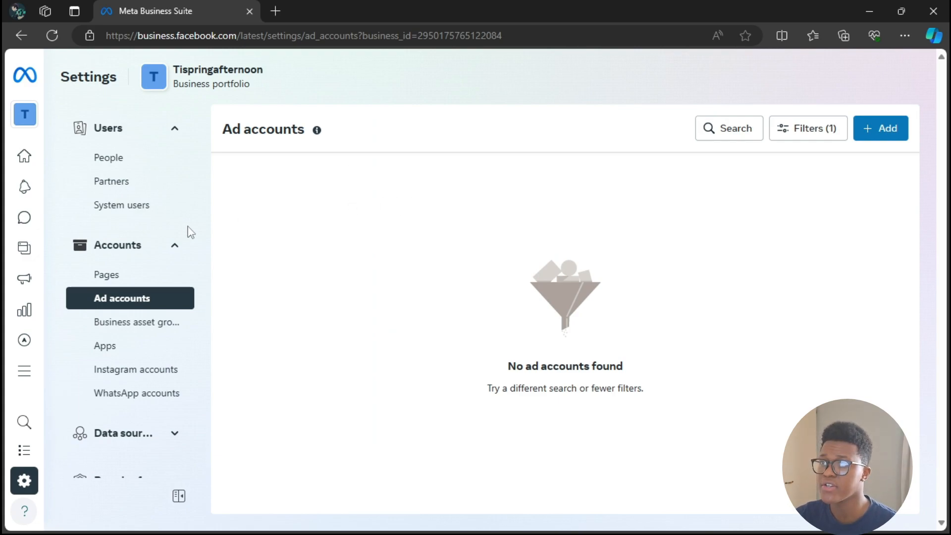
Step: Start creating a new Facebook Page in the portfolio's Pages settings and name it "example"
left_click(140, 281)
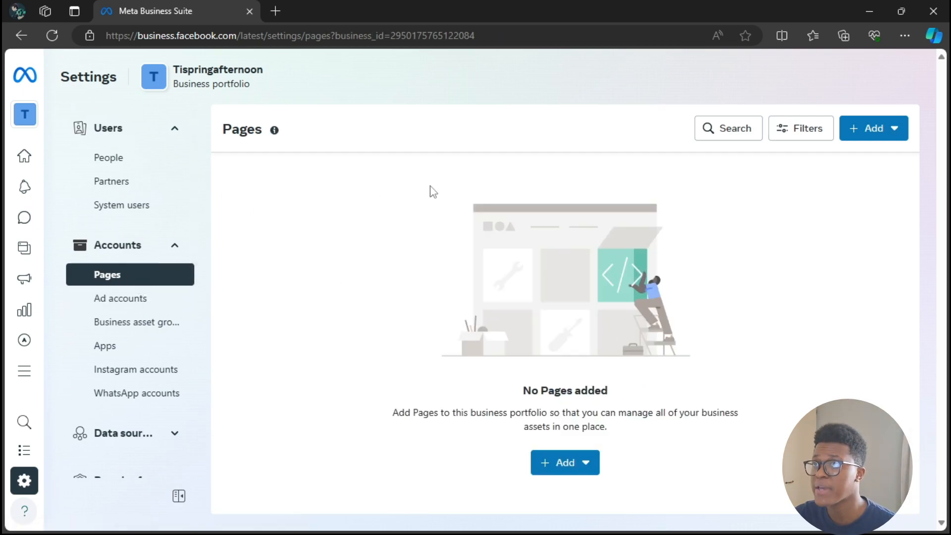
left_click(882, 138)
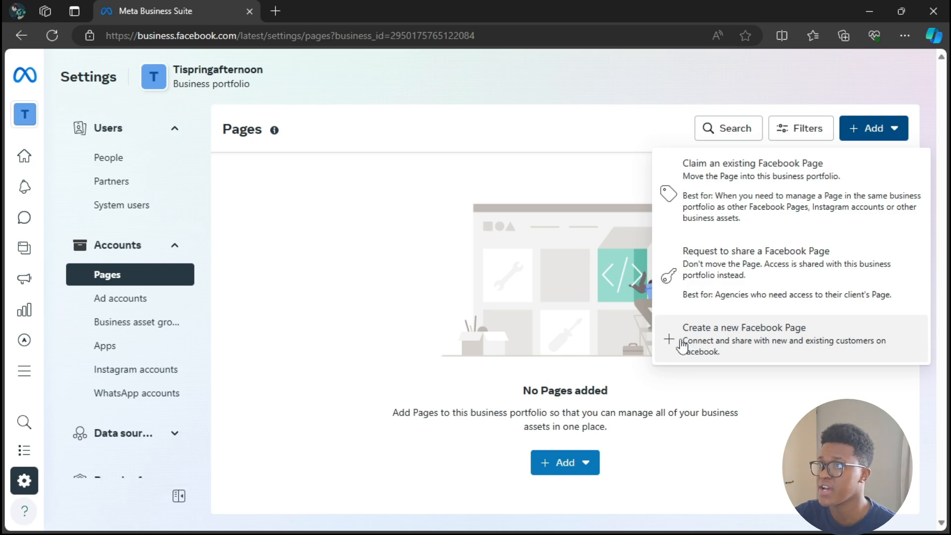
left_click(744, 347)
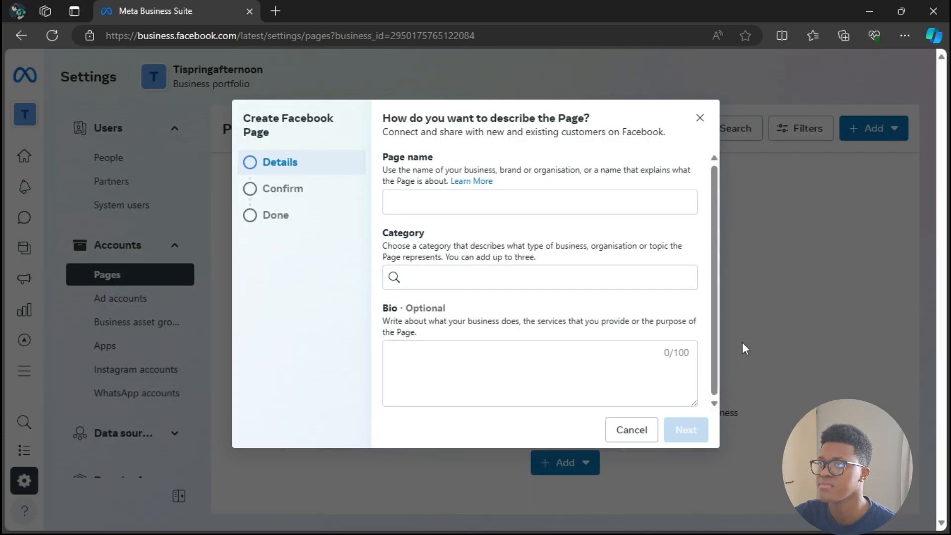
left_click(530, 205)
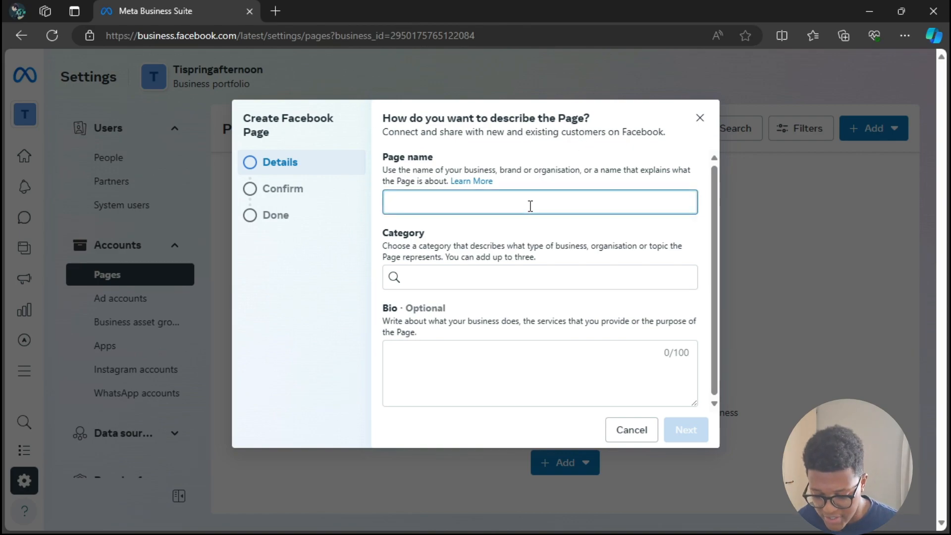
type("example")
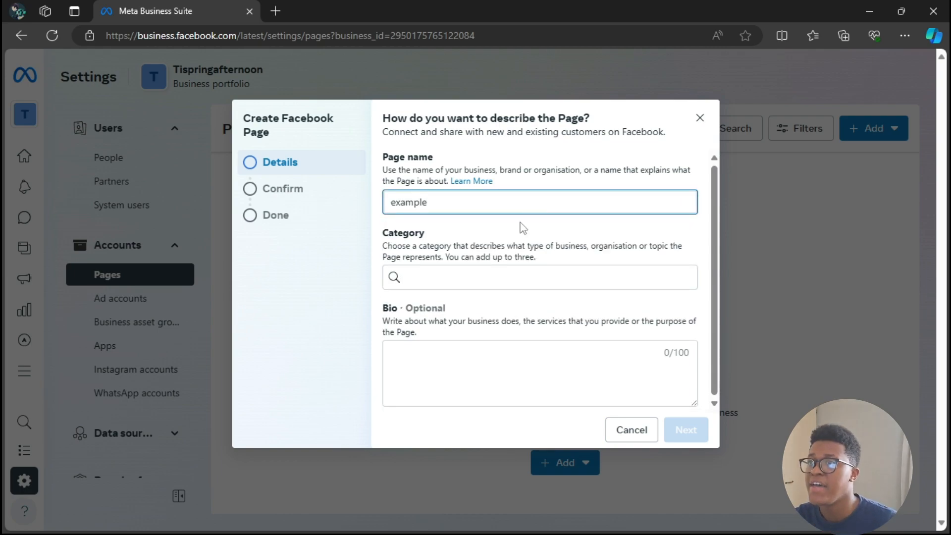
Step: Search the Page categories for "art", choose Visual arts, and leave the optional bio empty
left_click(479, 275)
type("art")
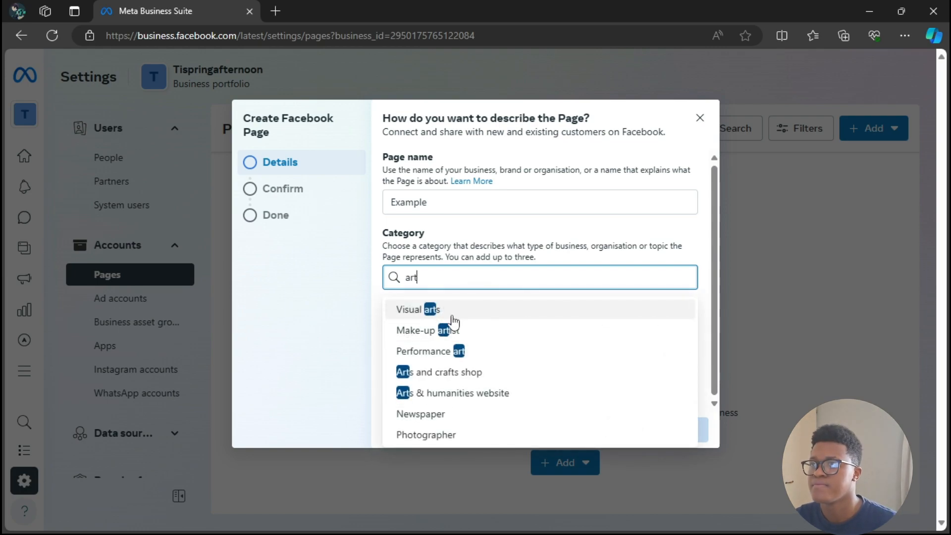
left_click(452, 319)
left_click(448, 352)
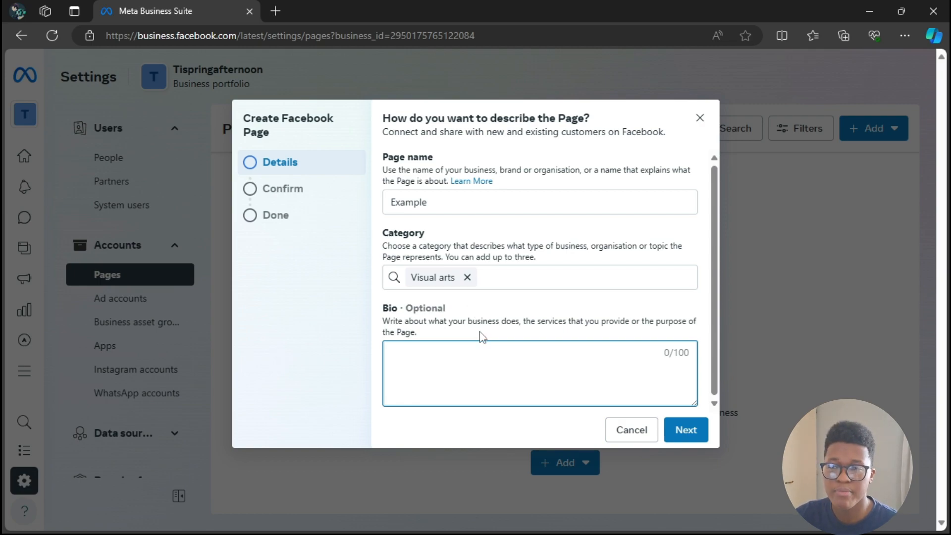
Step: Continue to the Page confirmation, agree to the terms and policies, and close the setup without creating the Page
left_click(696, 430)
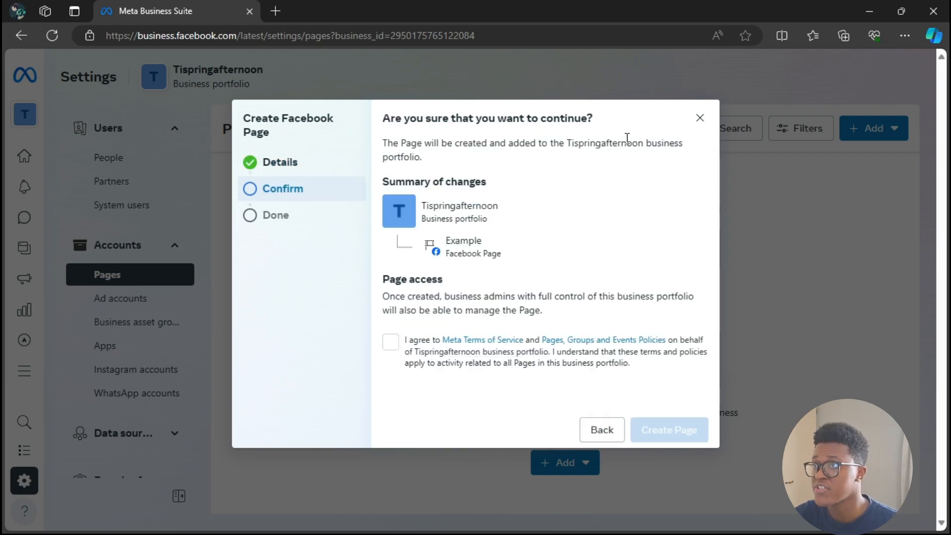
left_click(392, 344)
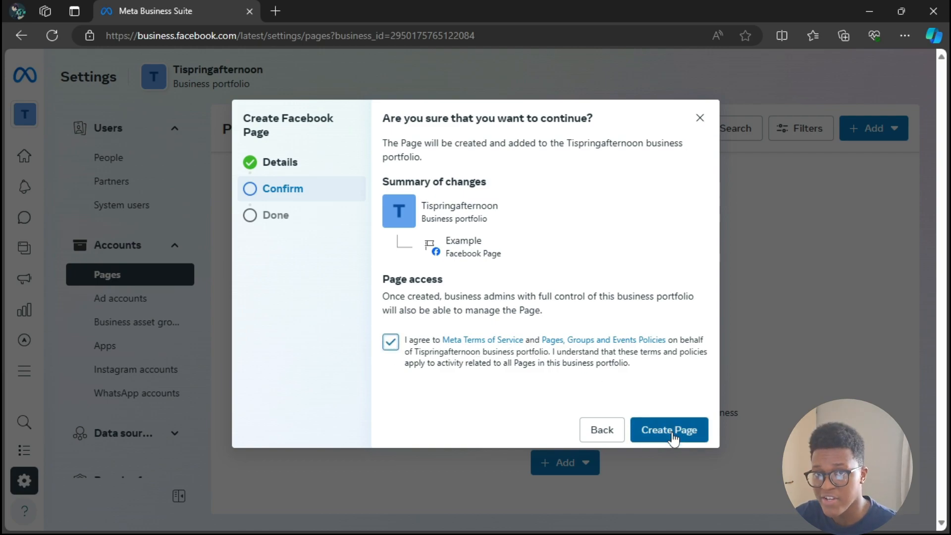
left_click(700, 117)
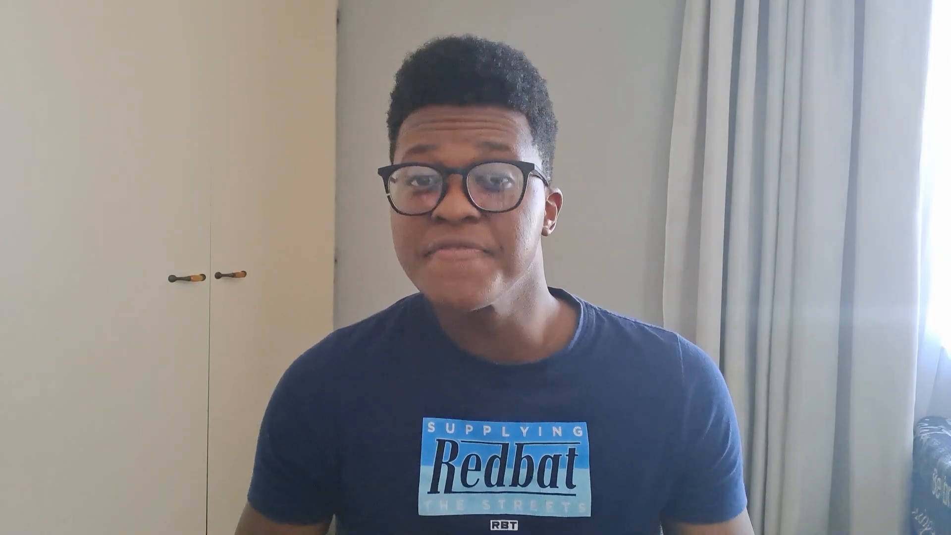